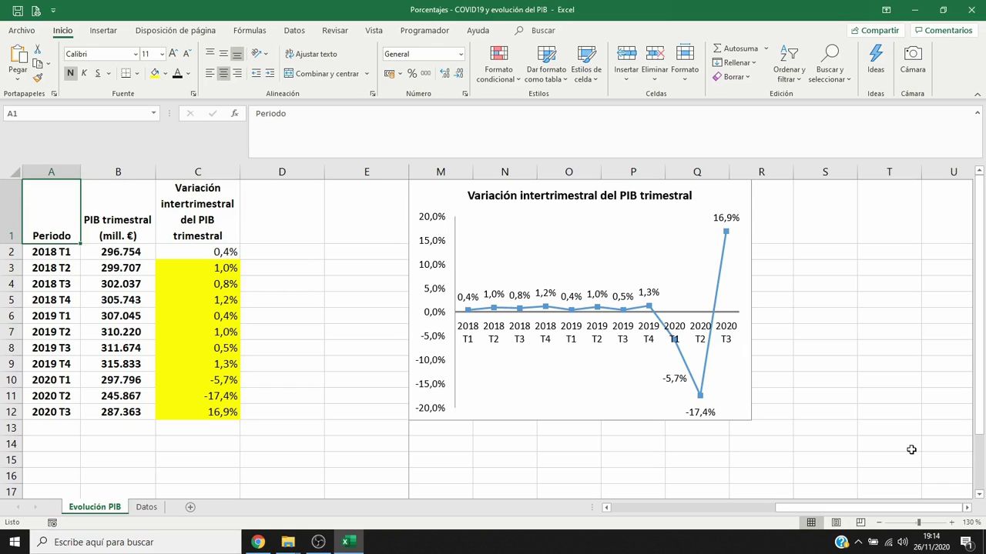
Enter the header "Variación interanual del PIB trimestral" in D1, broken over four lines like the neighbouring header.
key("Right")
key("Right")
key("Right")
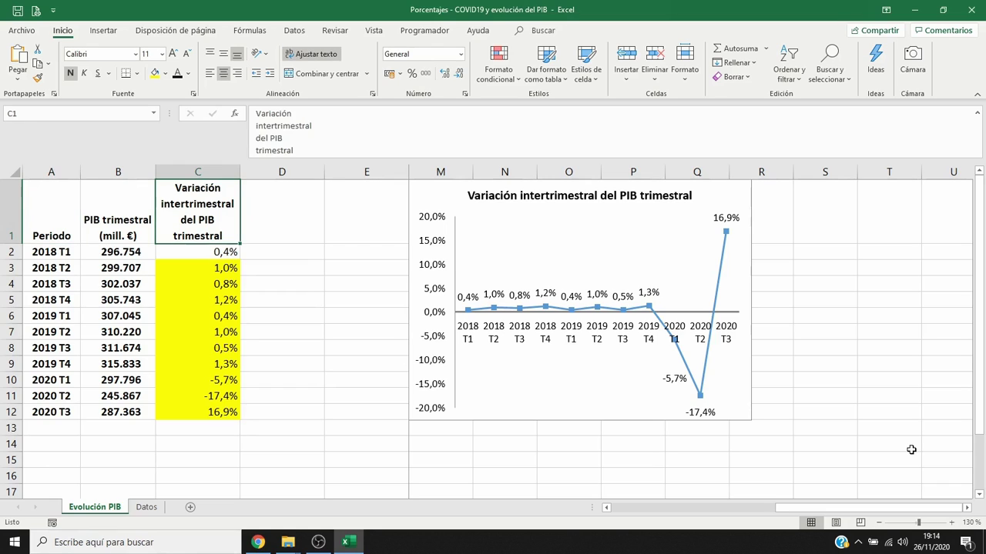
type("Variación")
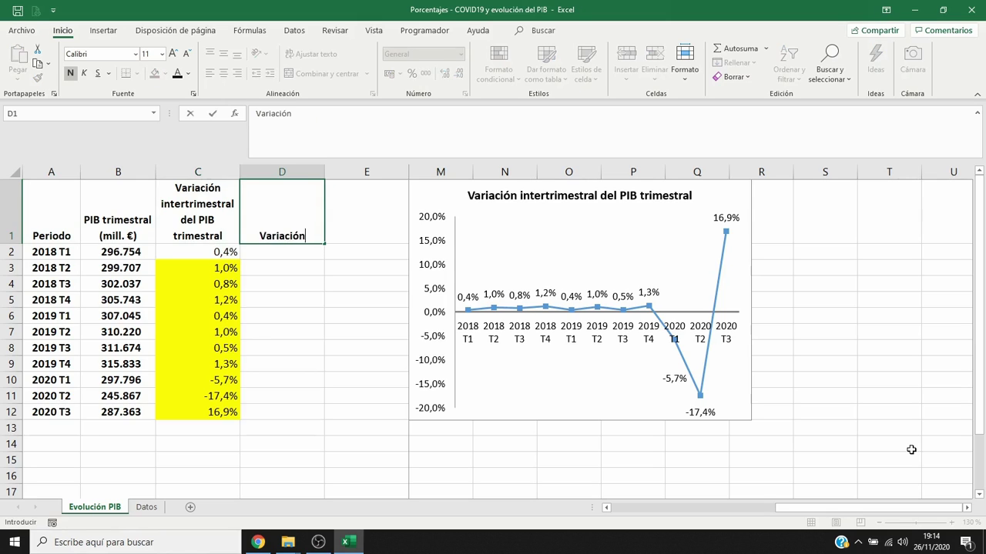
key("alt+Return")
type("inter")
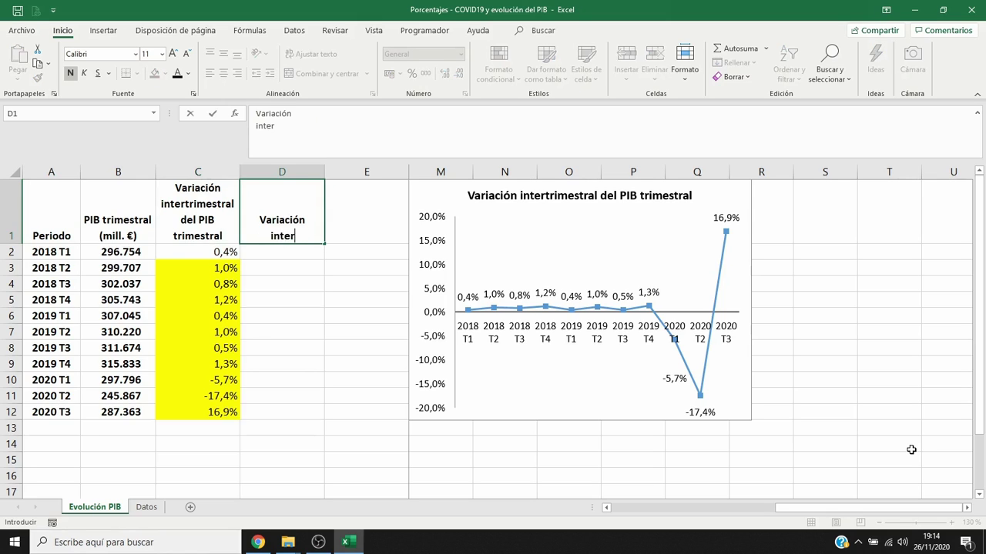
type("anual del PIB")
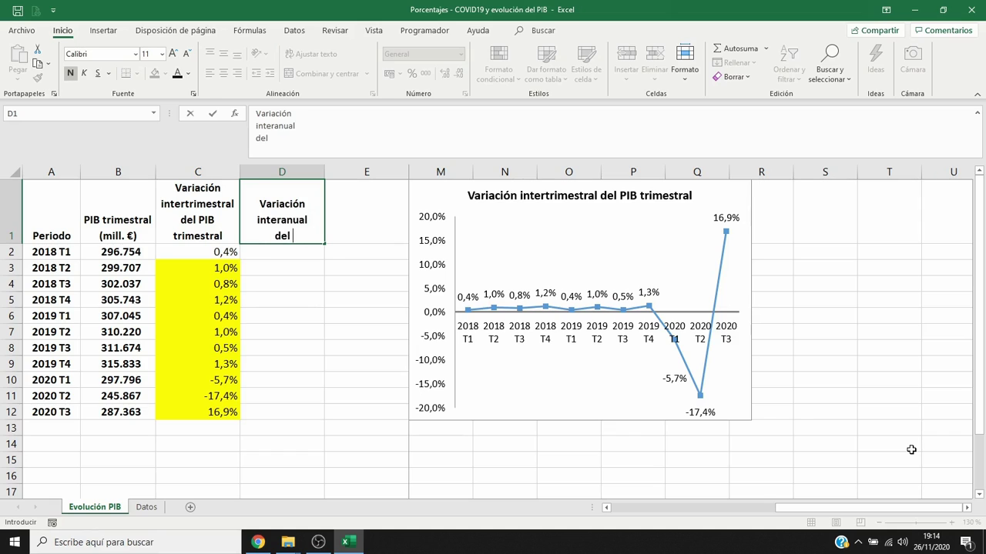
key("alt+Return")
type("trimestral")
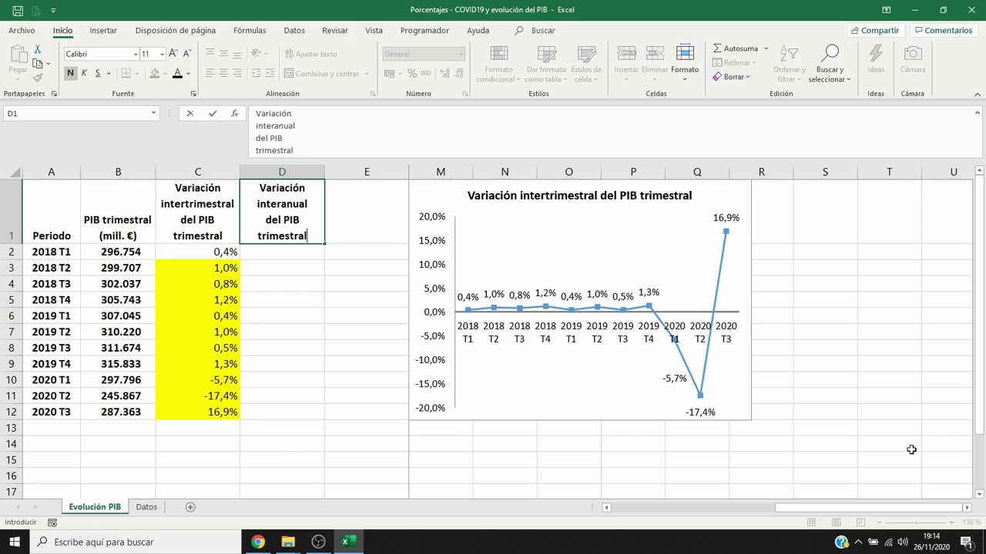
key("Return")
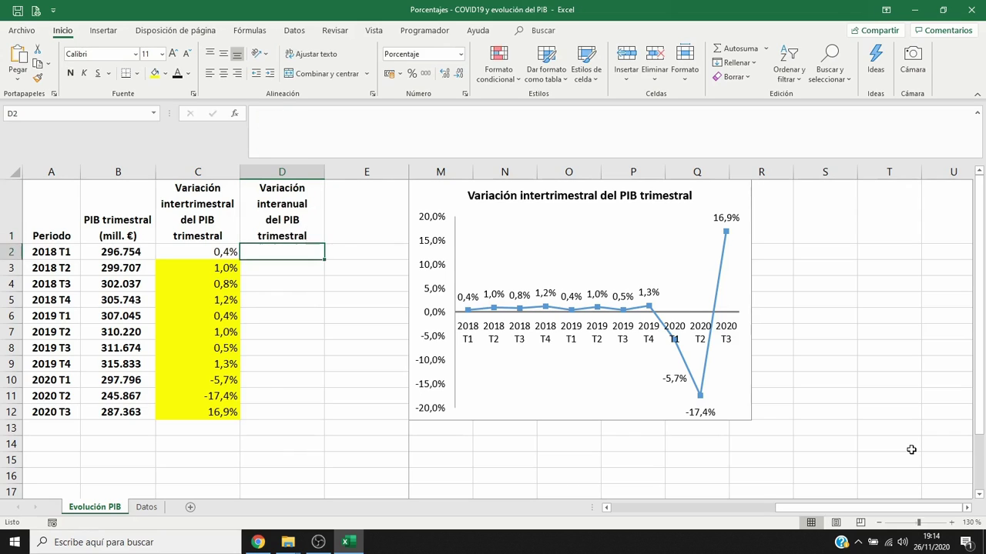
Enter the formula =B6/B2-1 in D6 to calculate the year-on-year variation of quarterly GDP for 2019 T1.
key("Down")
key("Down")
key("Down")
key("Down")
type("=")
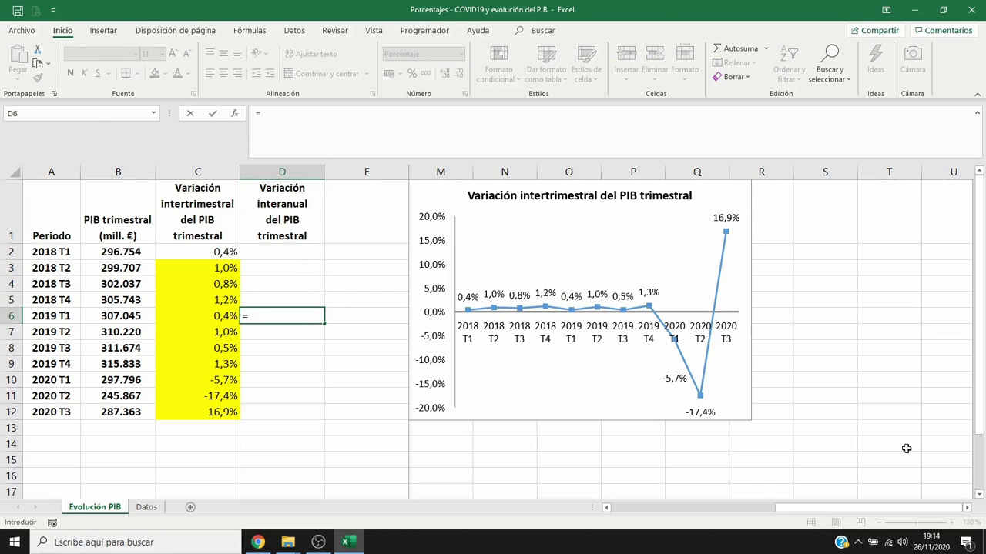
left_click(143, 323)
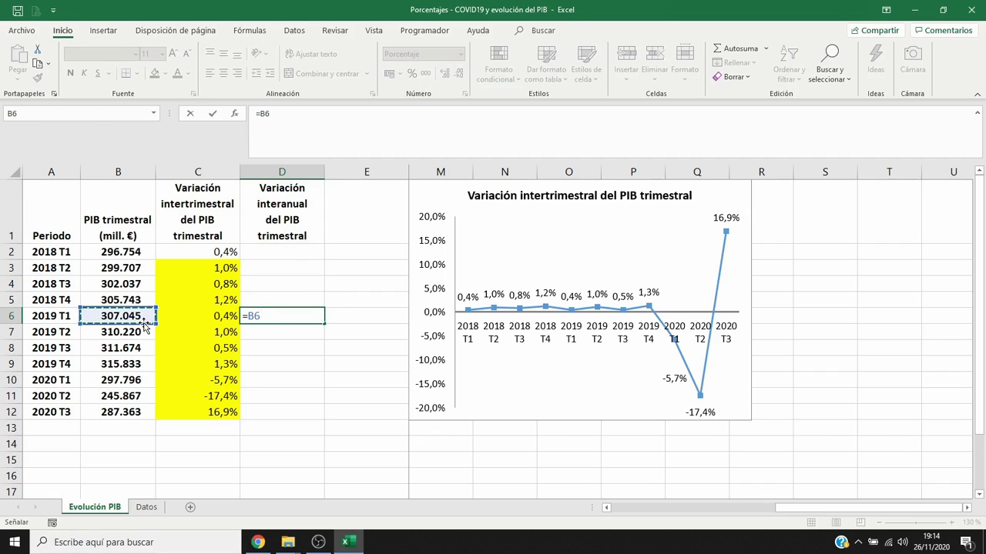
type("/")
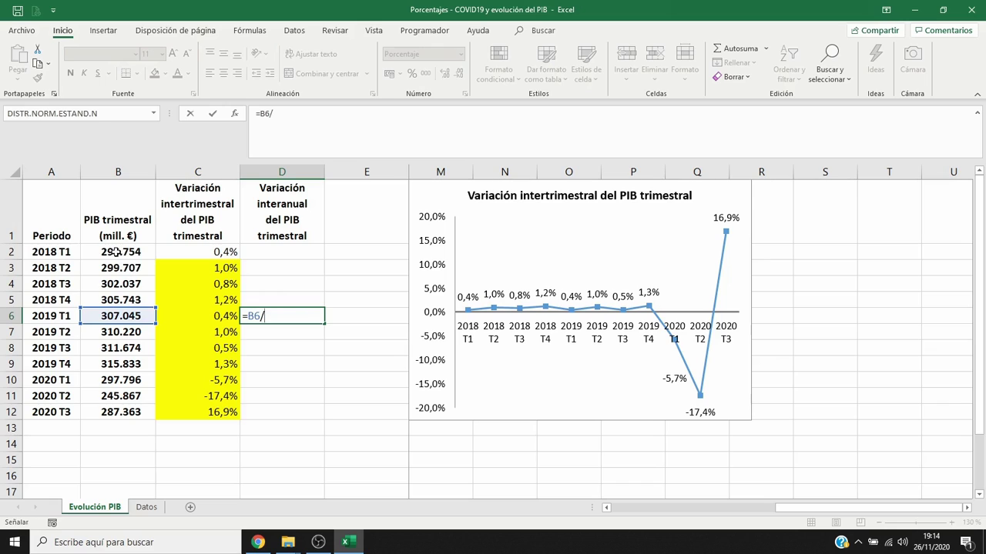
left_click(116, 253)
type("-1")
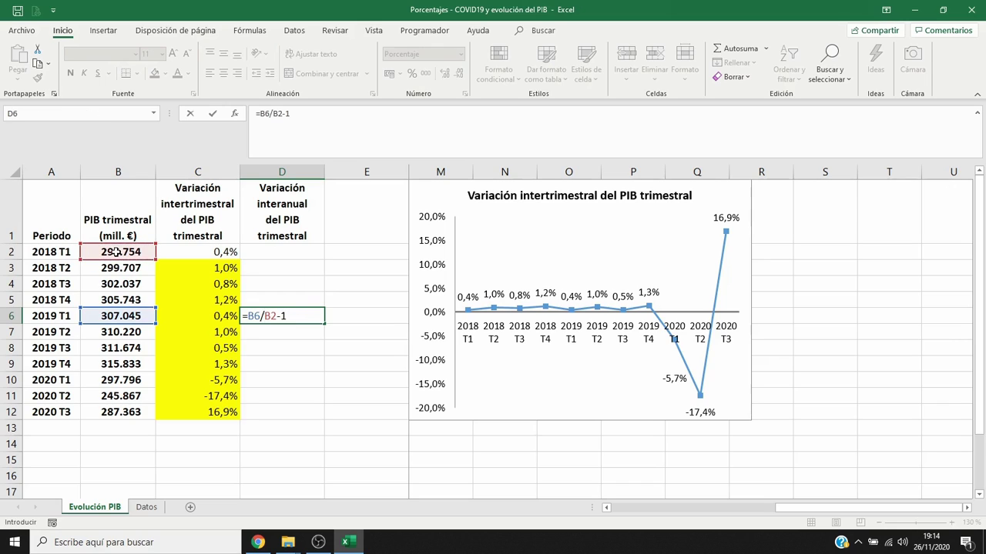
key("ctrl+Return")
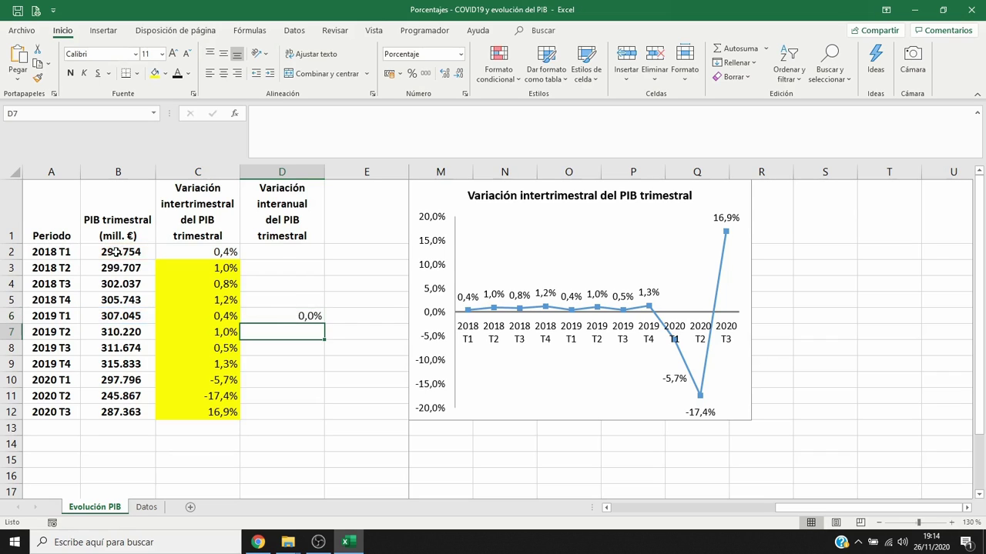
Fill cell D6 with yellow and copy its formula down through D12.
left_click(154, 73)
left_click_drag(324, 326, 325, 415)
left_click(287, 319)
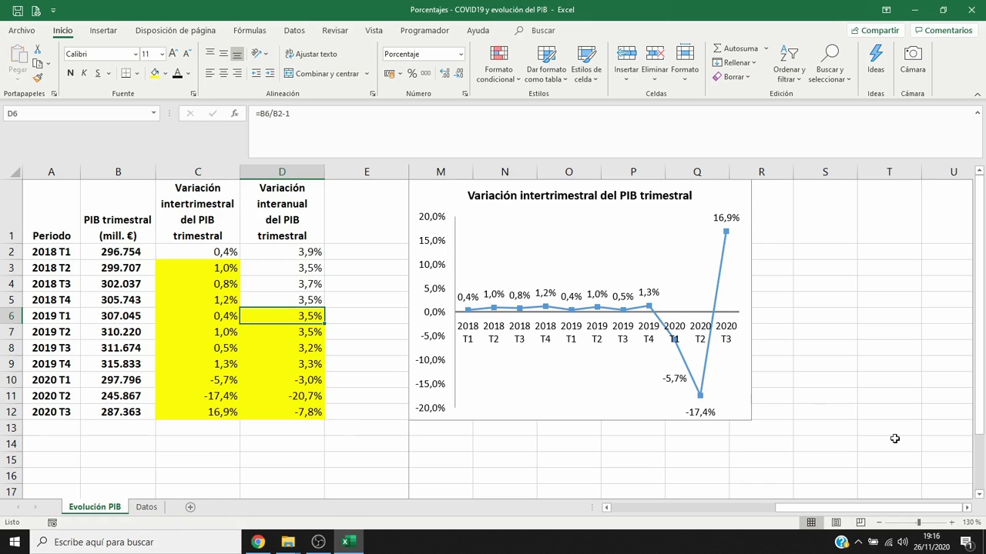
Enter the header "Variación interanual del PIB anual" in E1, broken over four lines.
left_click(965, 508)
left_click(965, 508)
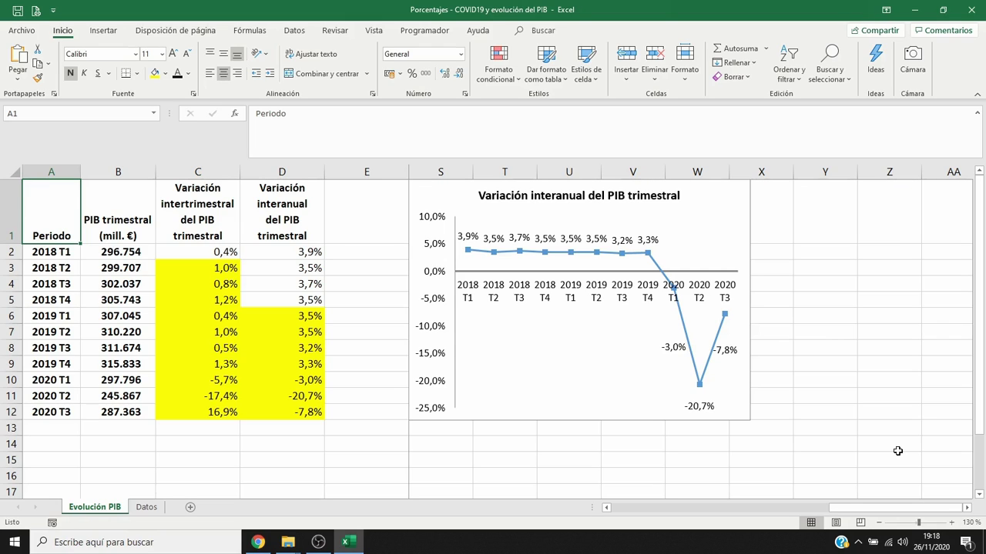
key("Right")
key("Right")
key("Right")
key("Right")
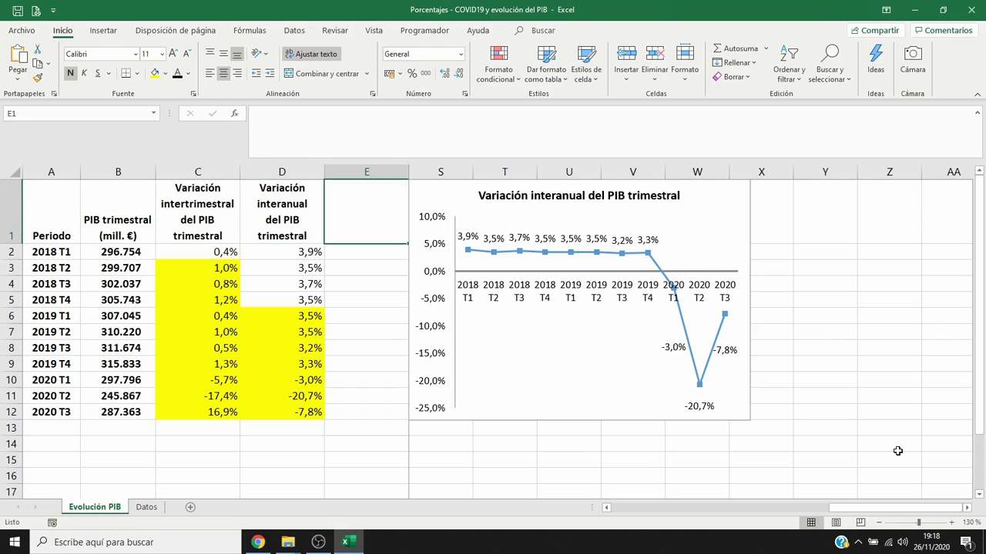
type("Variación")
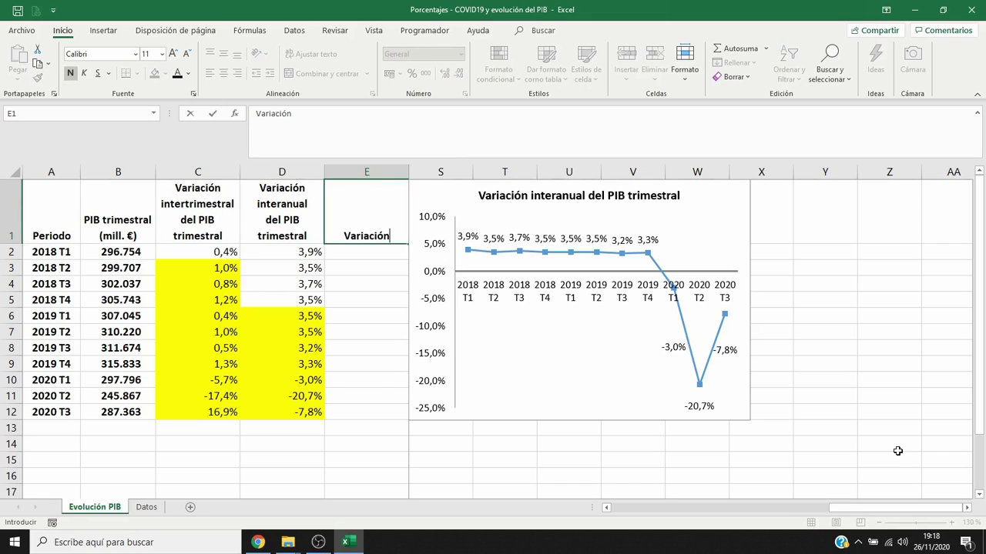
key("alt+Return")
type("in")
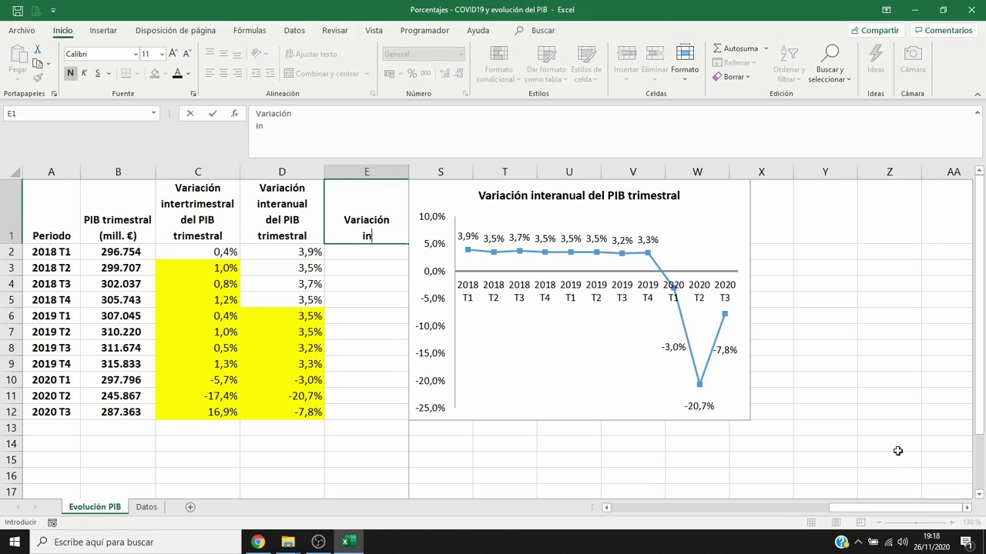
type("teranual")
key("alt+Return")
type("del PIB")
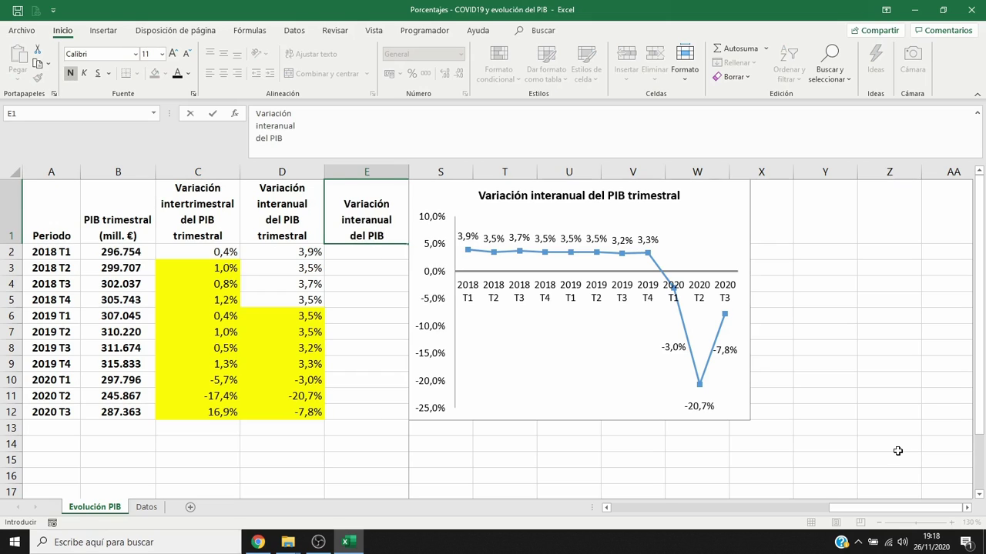
key("alt+Return")
type("anual")
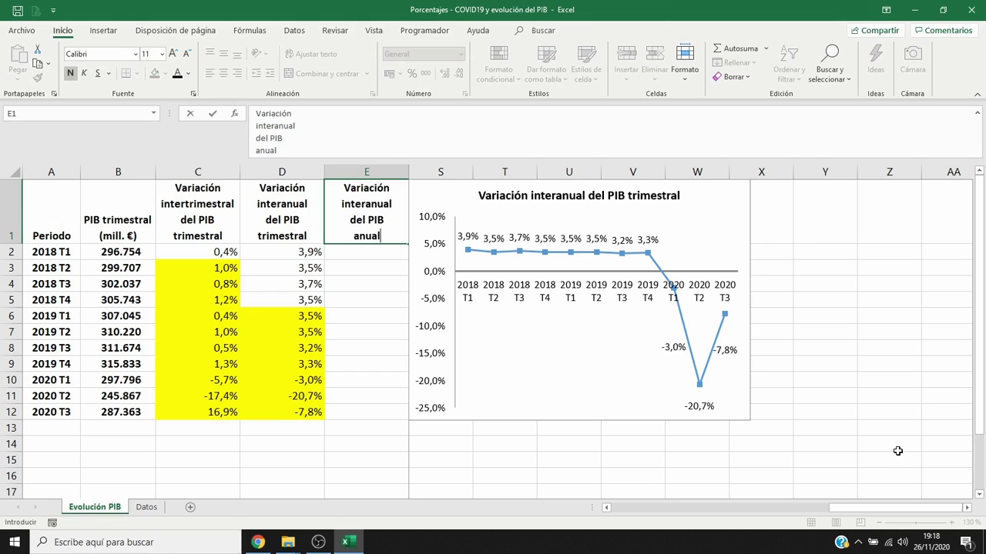
key("Return")
Enter the formula =SUMA(B6:B9)/SUMA(B2:B5)-1 in E9 to calculate the annual GDP variation for 2019 T4.
left_click(353, 364)
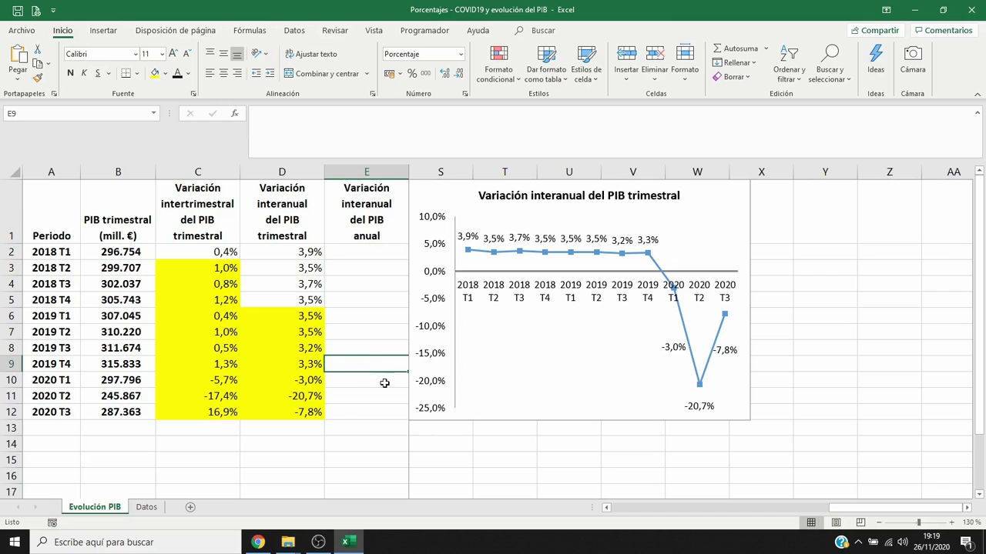
type("=SUMA")
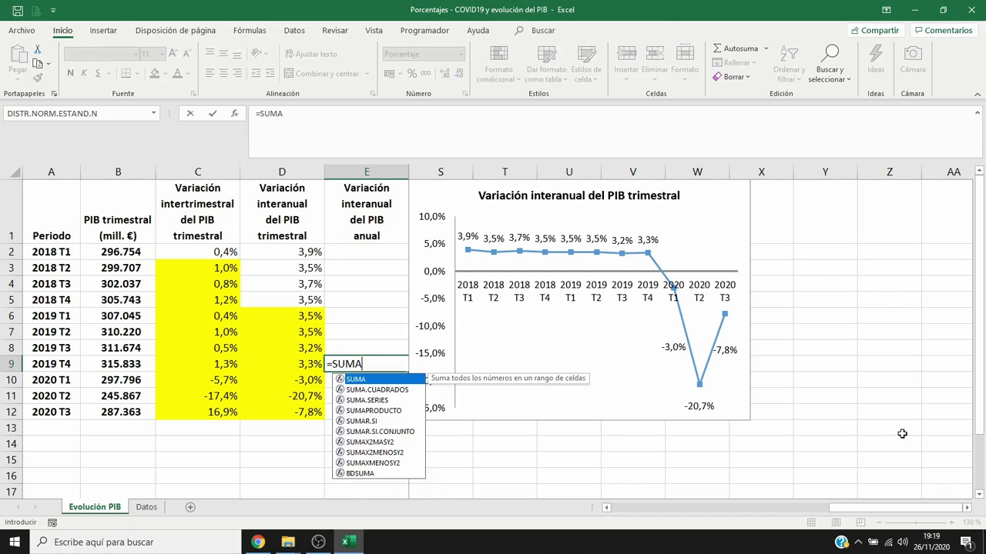
type("(")
left_click(151, 320)
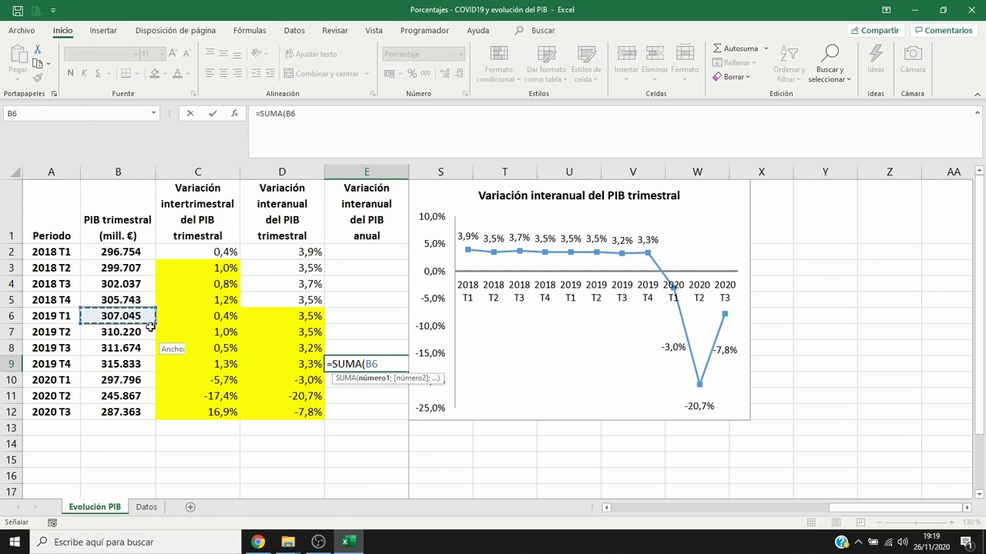
left_click_drag(151, 326, 151, 362)
type(")")
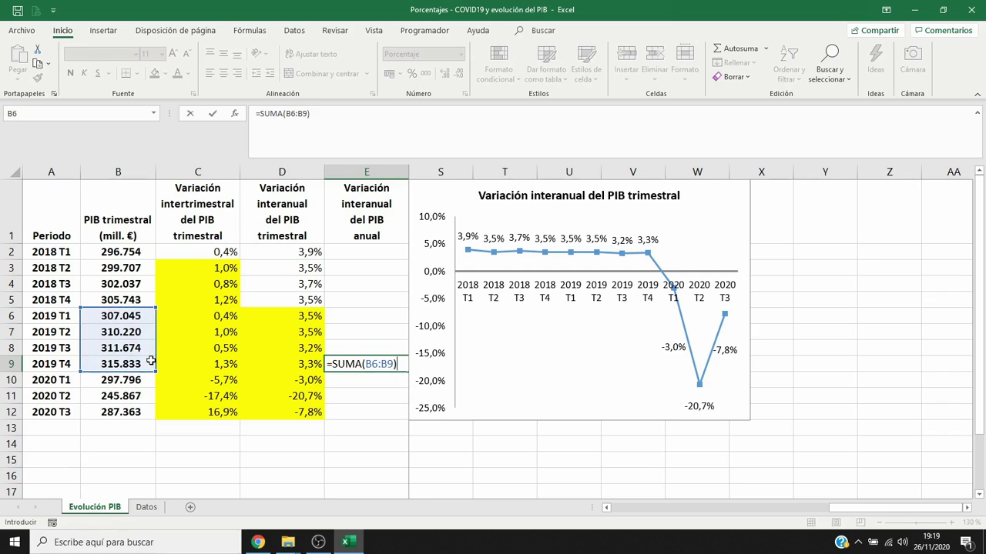
type("/SUMA")
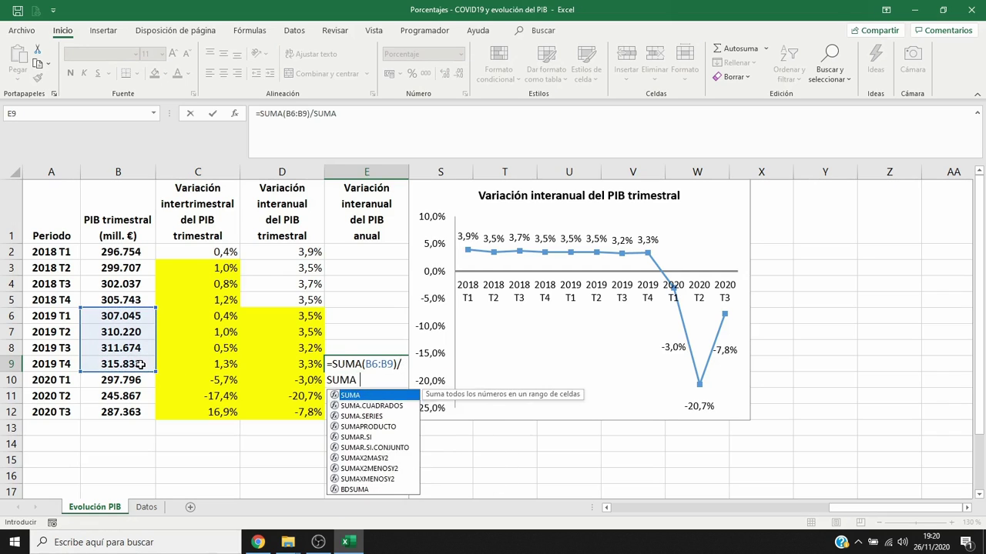
type("(")
left_click_drag(96, 252, 99, 300)
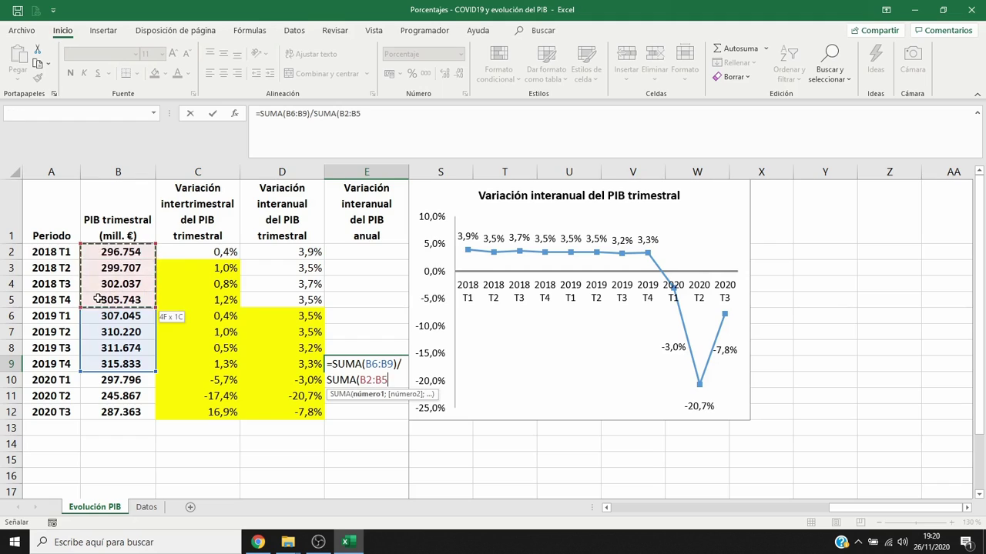
type(")-1")
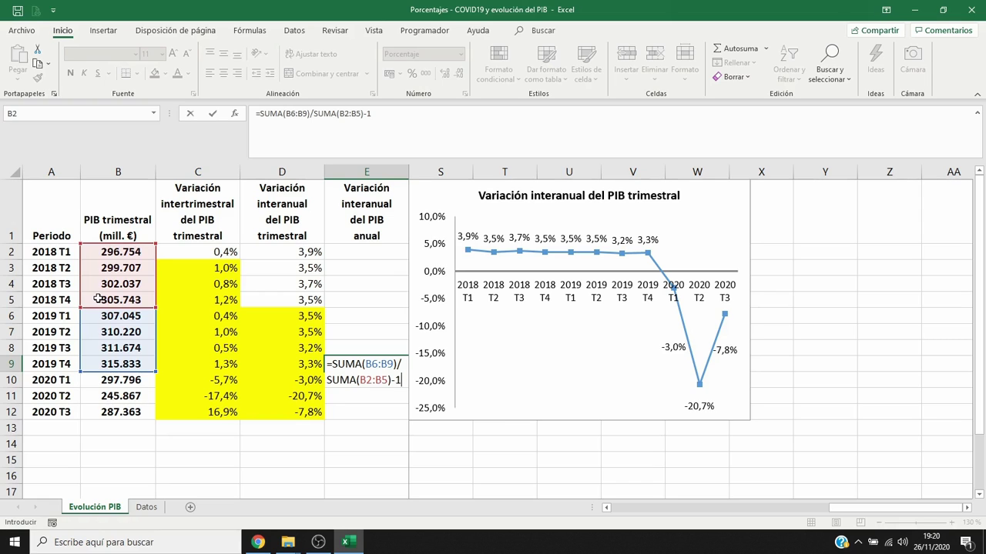
key("Return")
Fill cell E9 with yellow and copy its formula down through E12.
key("Up")
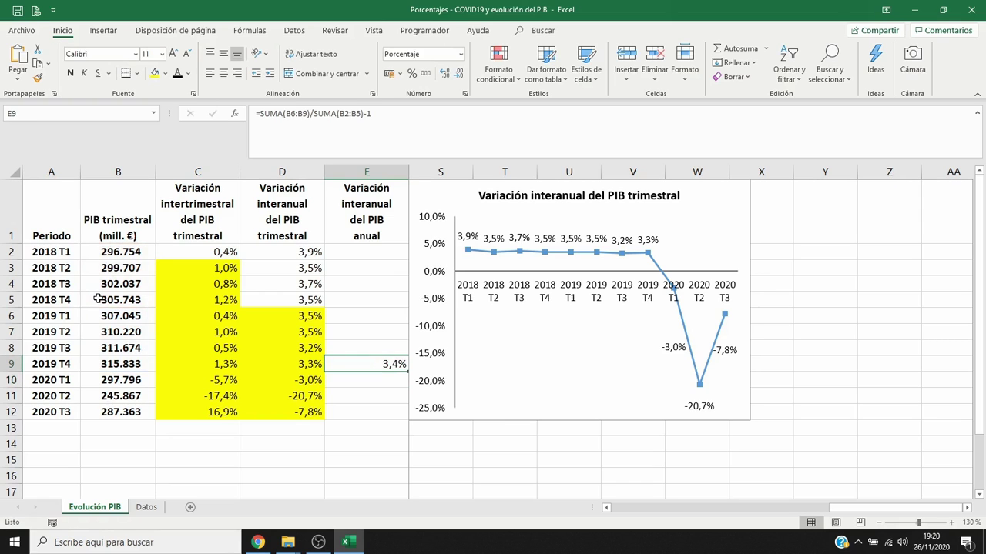
left_click(154, 74)
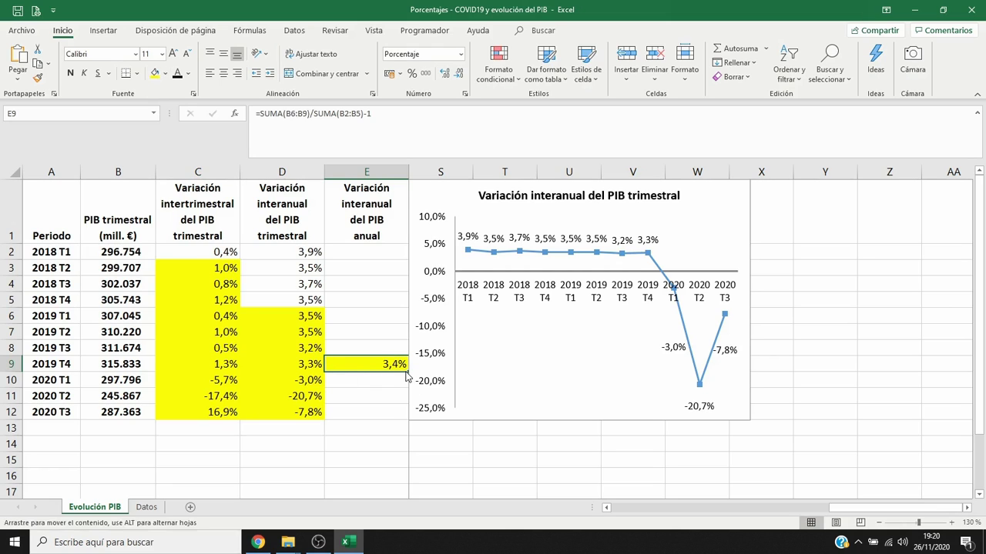
left_click_drag(408, 372, 405, 416)
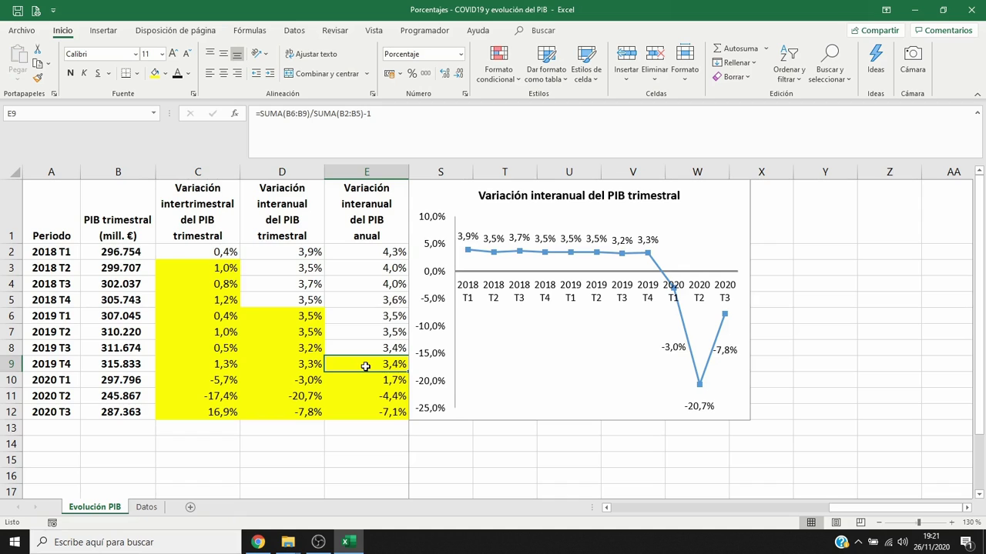
left_click(966, 508)
left_click(966, 508)
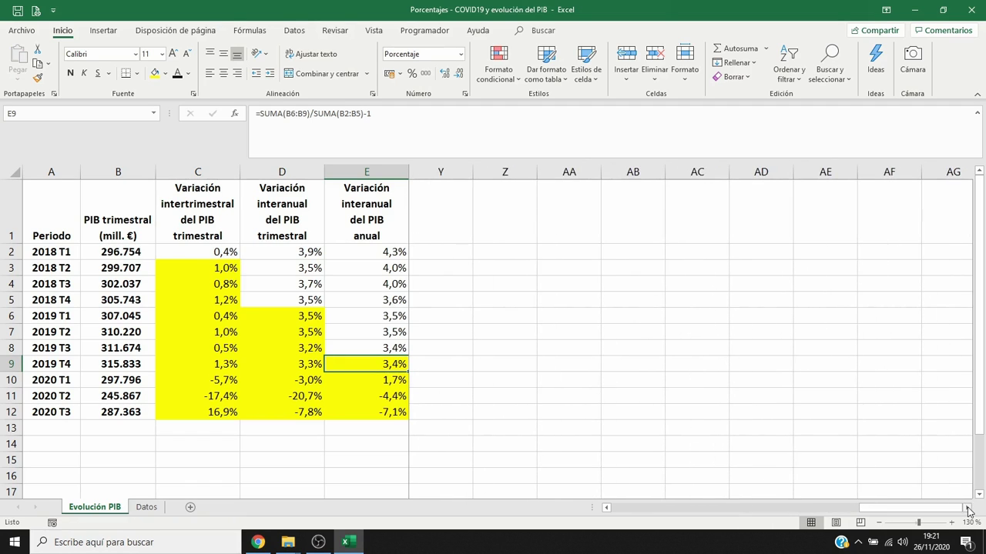